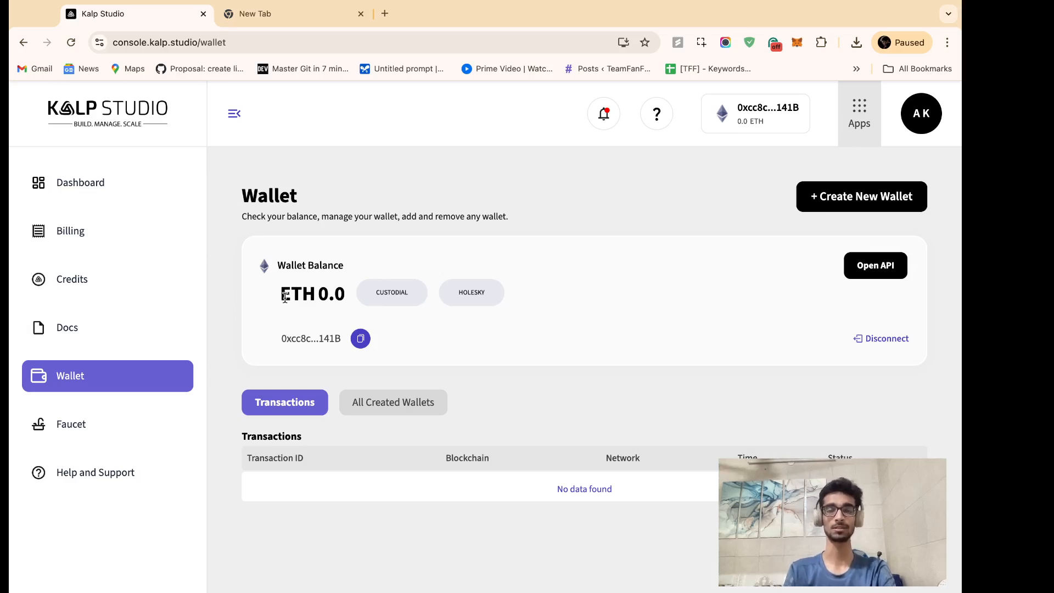
# - Search Google for 'Ethereum Holsky Faucets' from the blank tab
pyautogui.click(326, 9)
pyautogui.write('Eth')
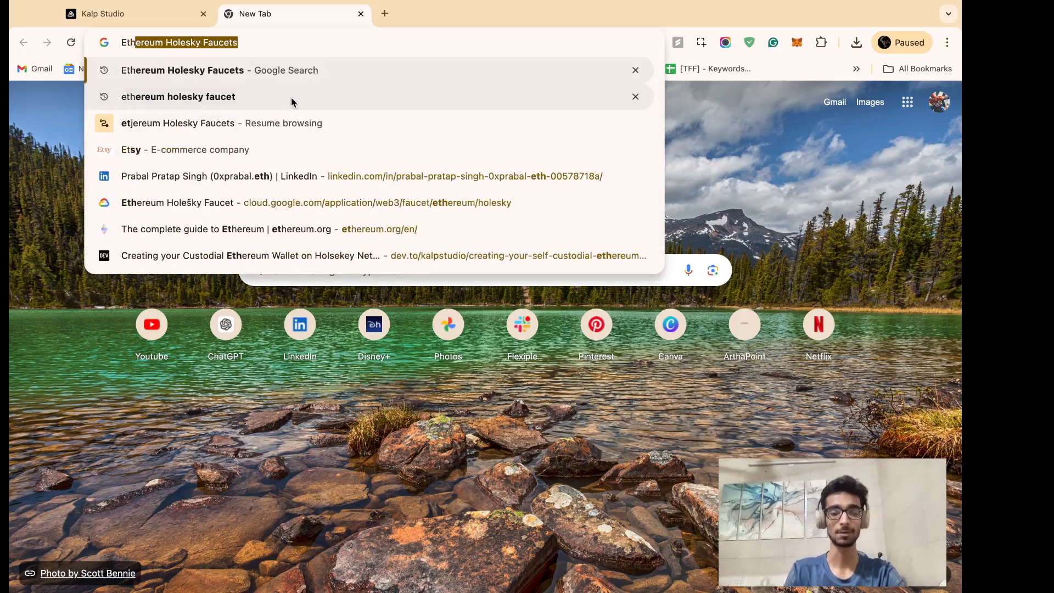
pyautogui.write('ere')
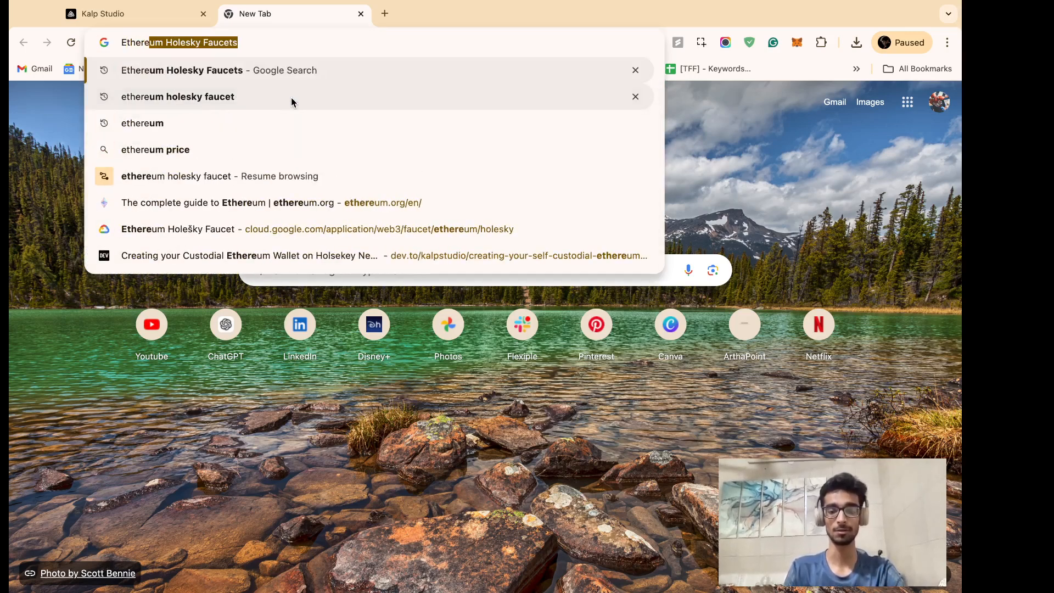
pyautogui.write('um Holsk')
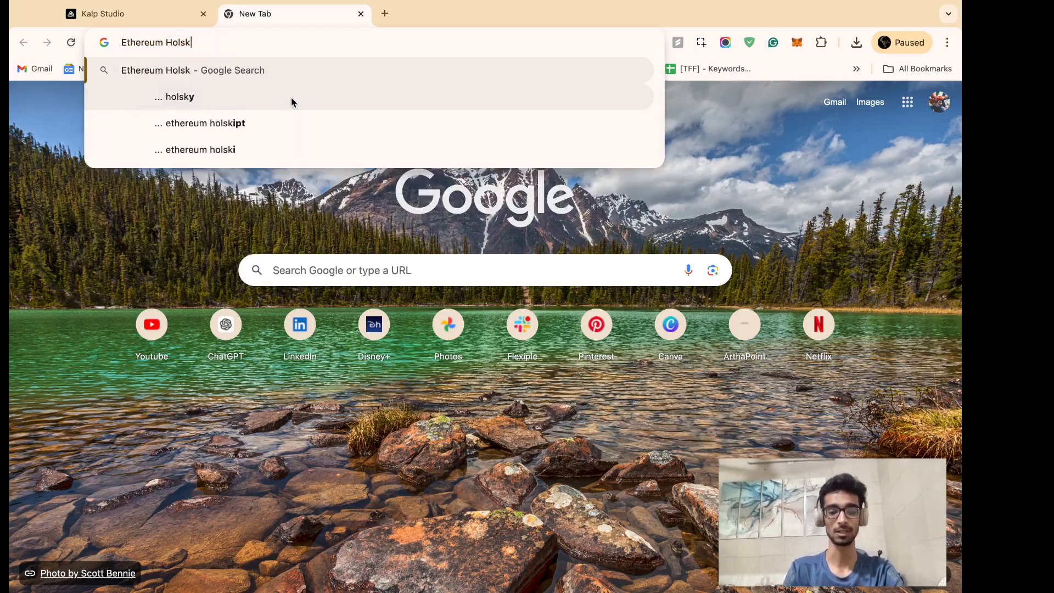
pyautogui.write('y Faucets')
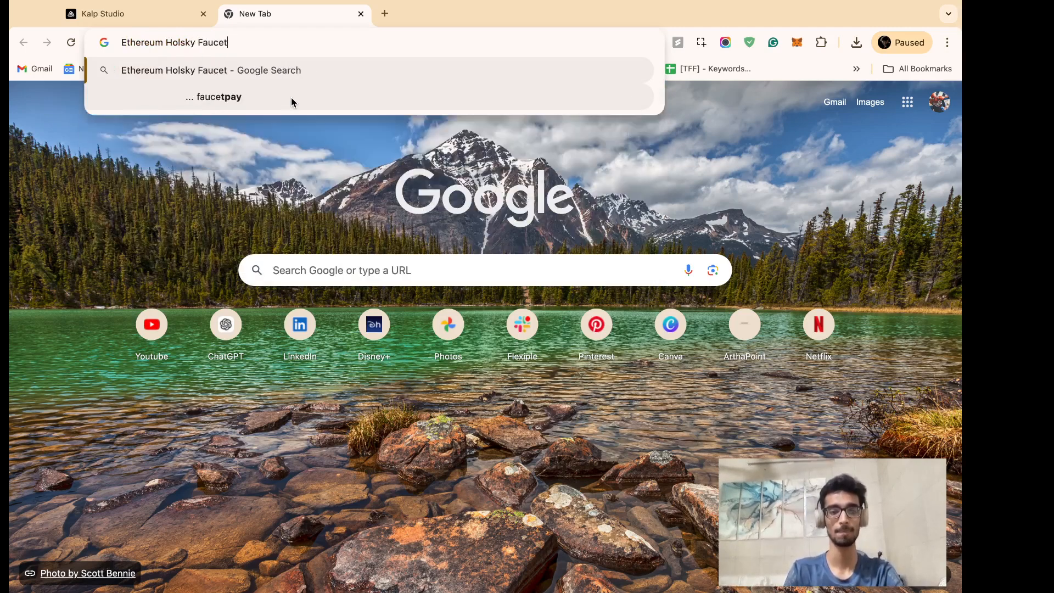
pyautogui.press('Return')
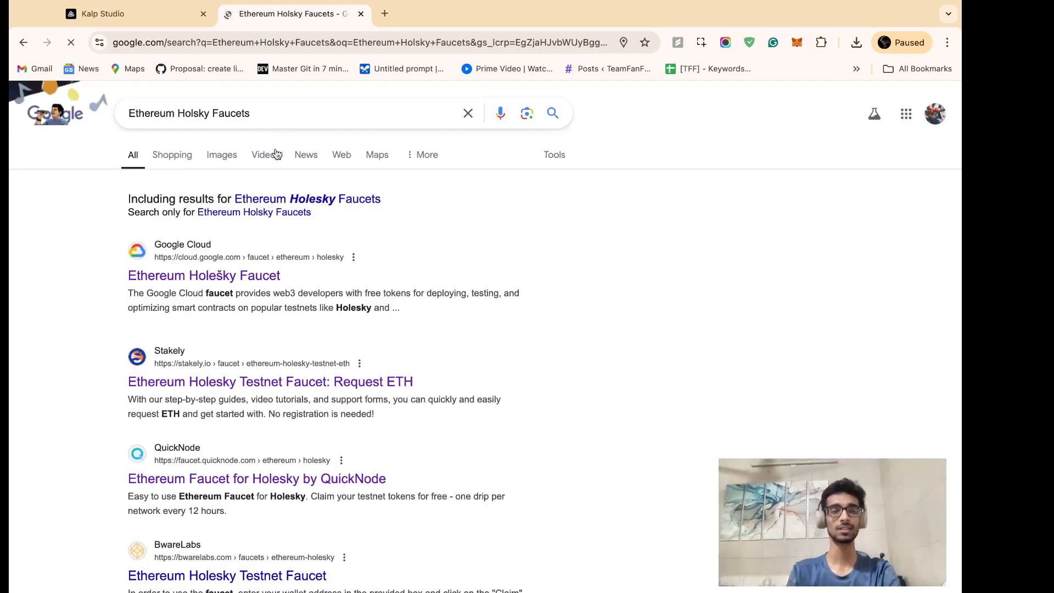
# - Open Google Cloud's Ethereum Holešky Faucet and keep Holešky as the network
pyautogui.click(238, 280)
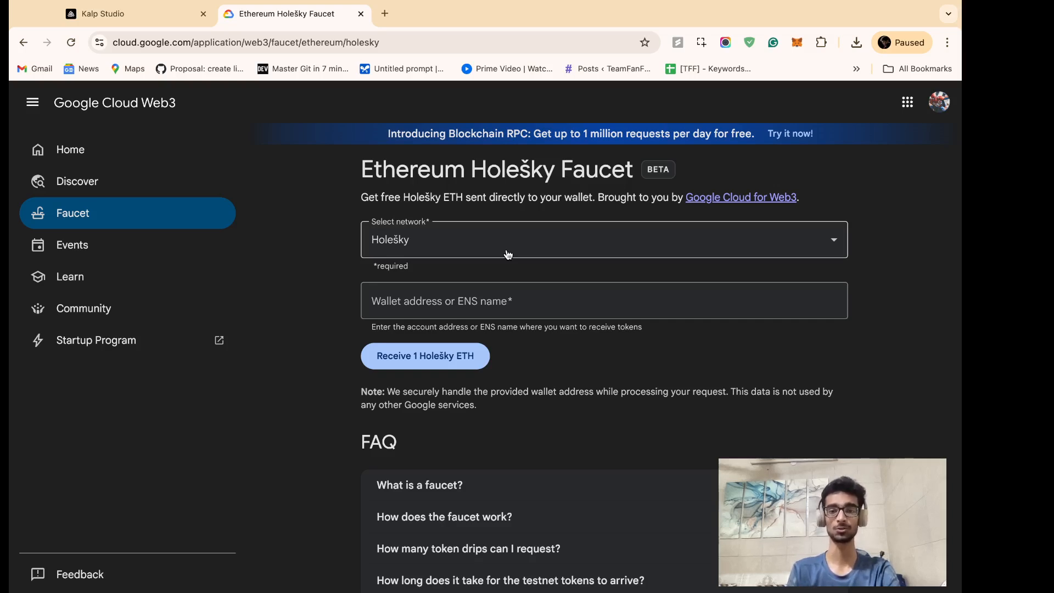
pyautogui.click(506, 252)
pyautogui.click(476, 277)
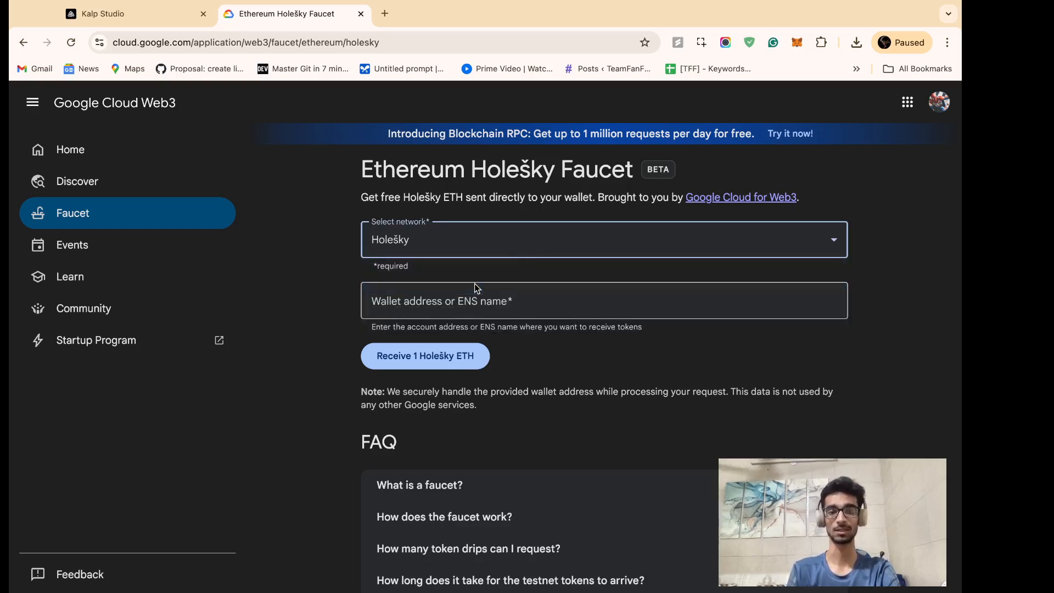
pyautogui.click(534, 303)
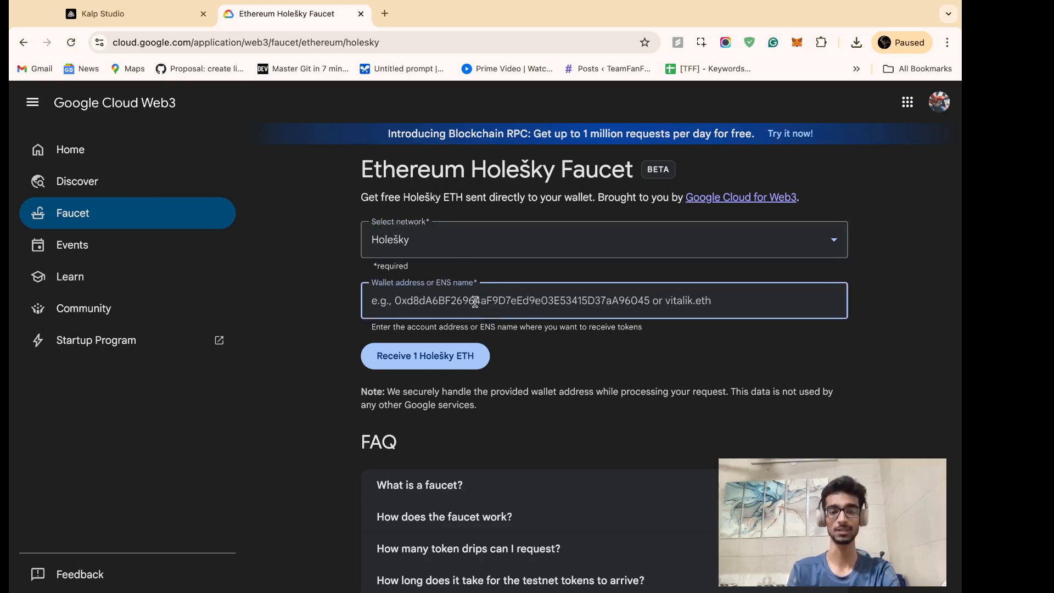
# - Copy the custodial wallet's address from Kalp Studio and return to the faucet
pyautogui.click(150, 21)
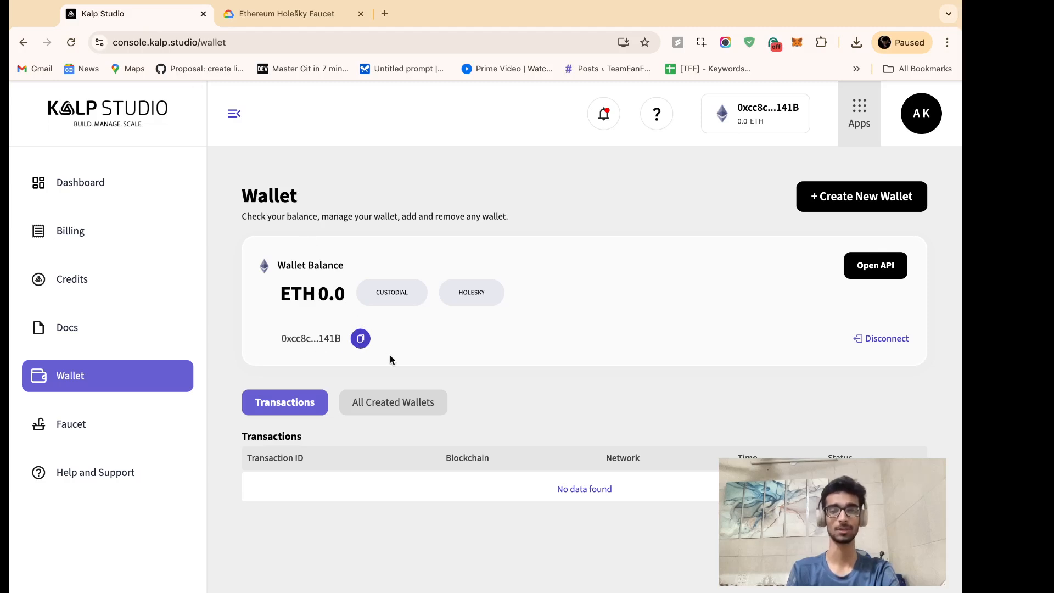
pyautogui.click(362, 339)
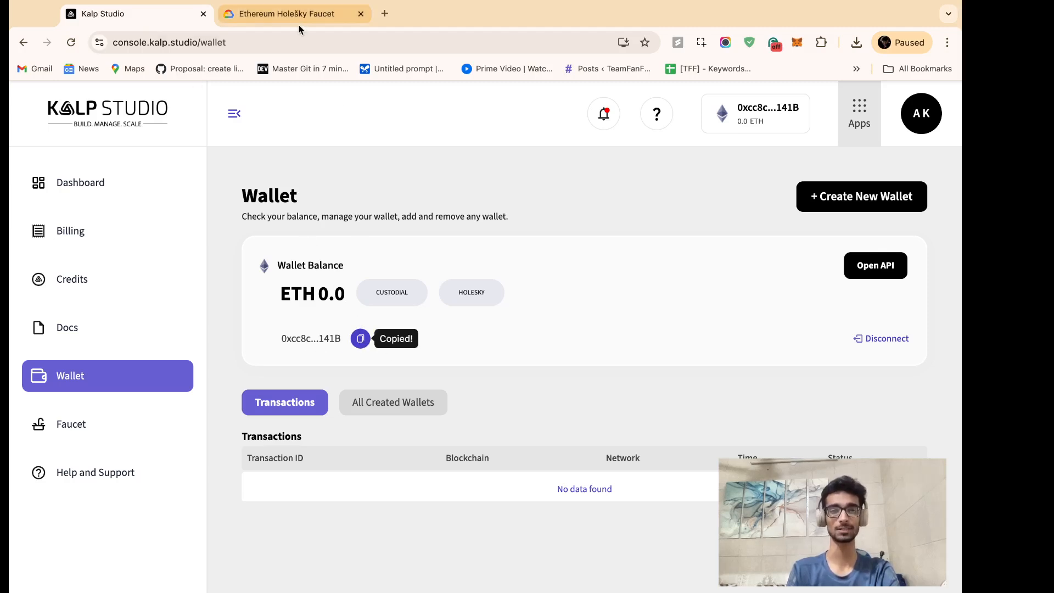
pyautogui.click(286, 14)
# - Paste the Kalp wallet address and request 1 Holešky ETH from the faucet
pyautogui.click(457, 302)
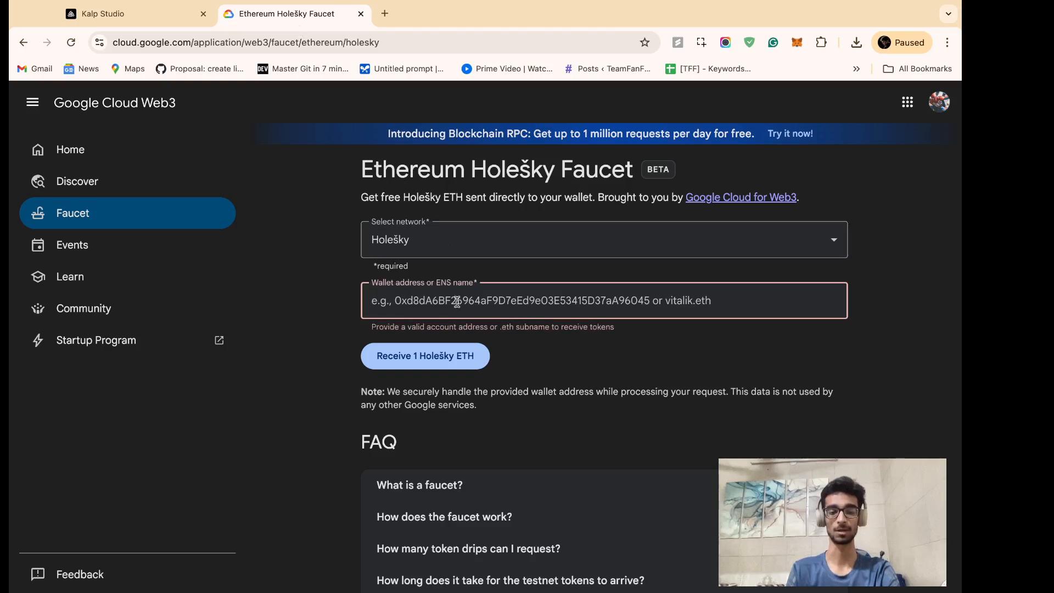
pyautogui.hotkey('ctrl', 'v')
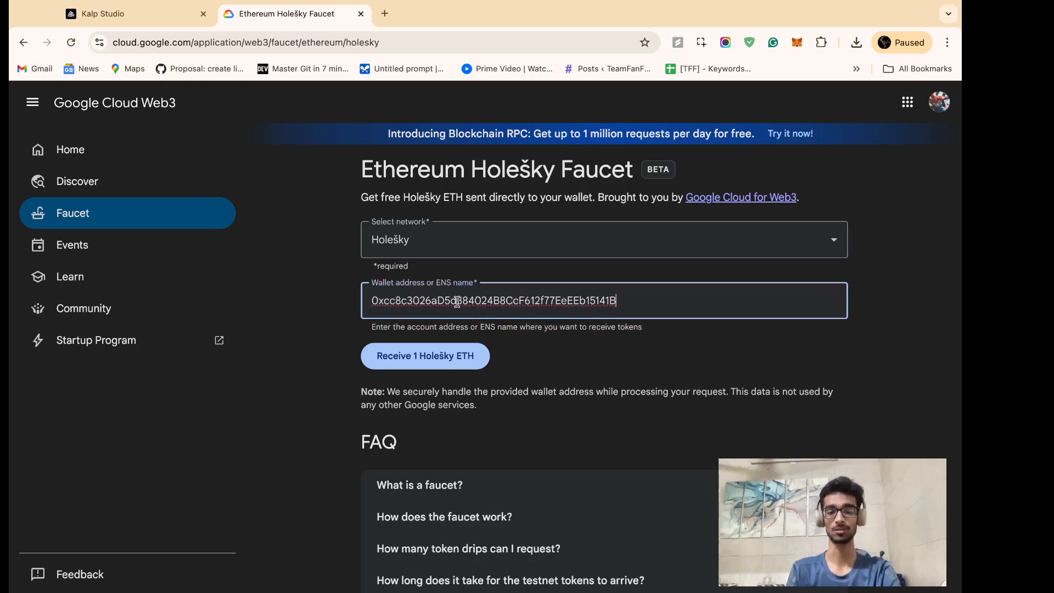
pyautogui.click(445, 362)
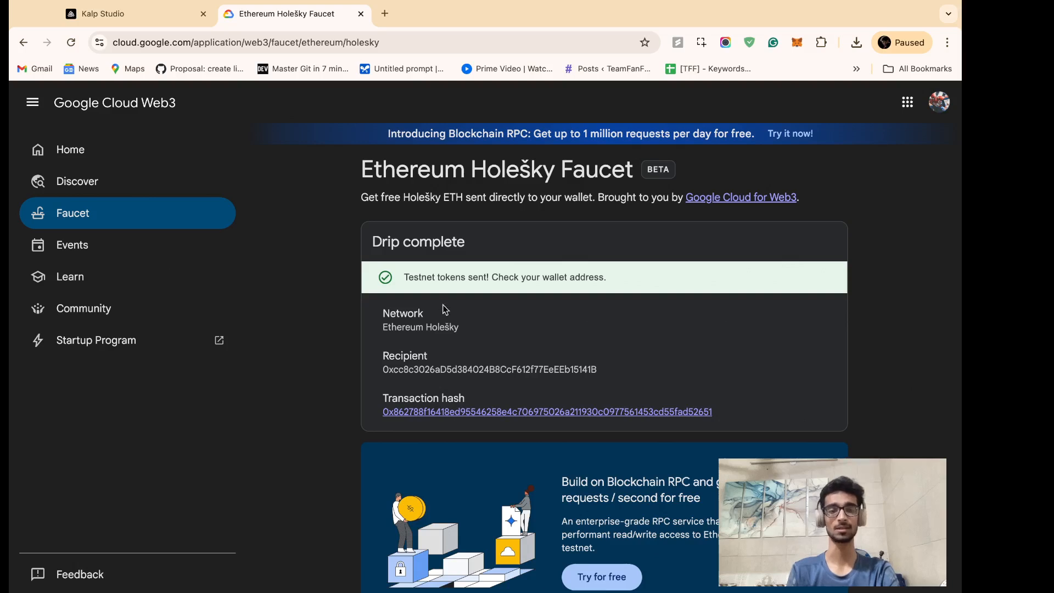
# - Reload the Kalp Studio wallet page repeatedly to refresh its ETH balance
pyautogui.click(148, 20)
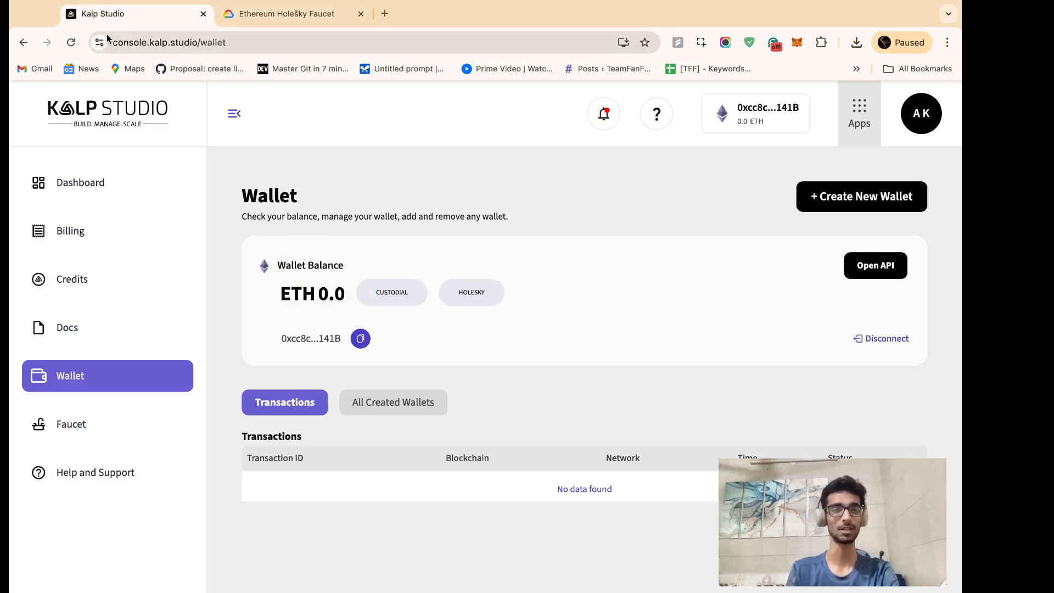
pyautogui.click(73, 42)
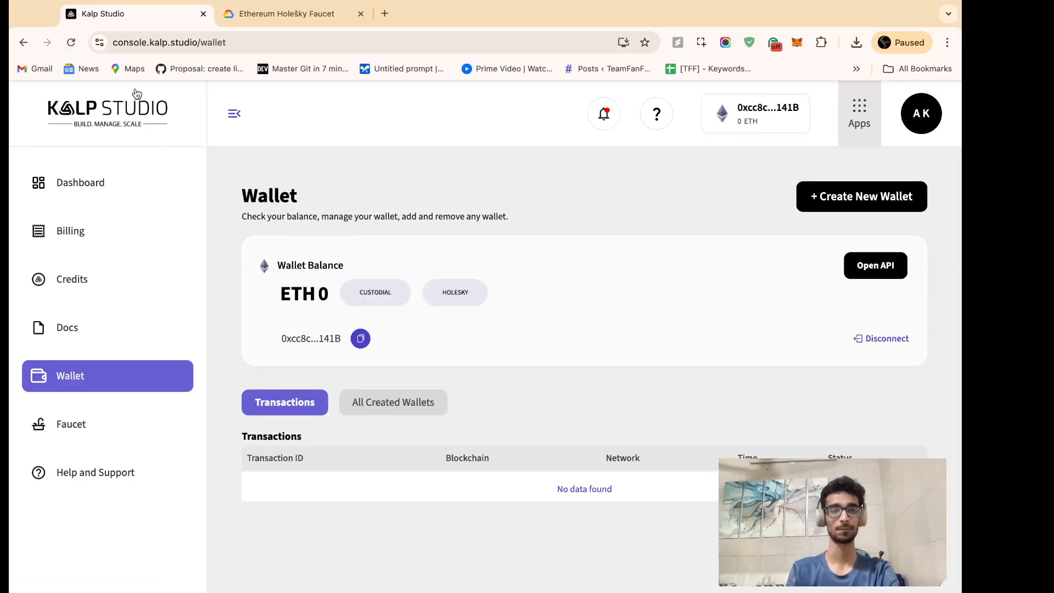
pyautogui.click(73, 42)
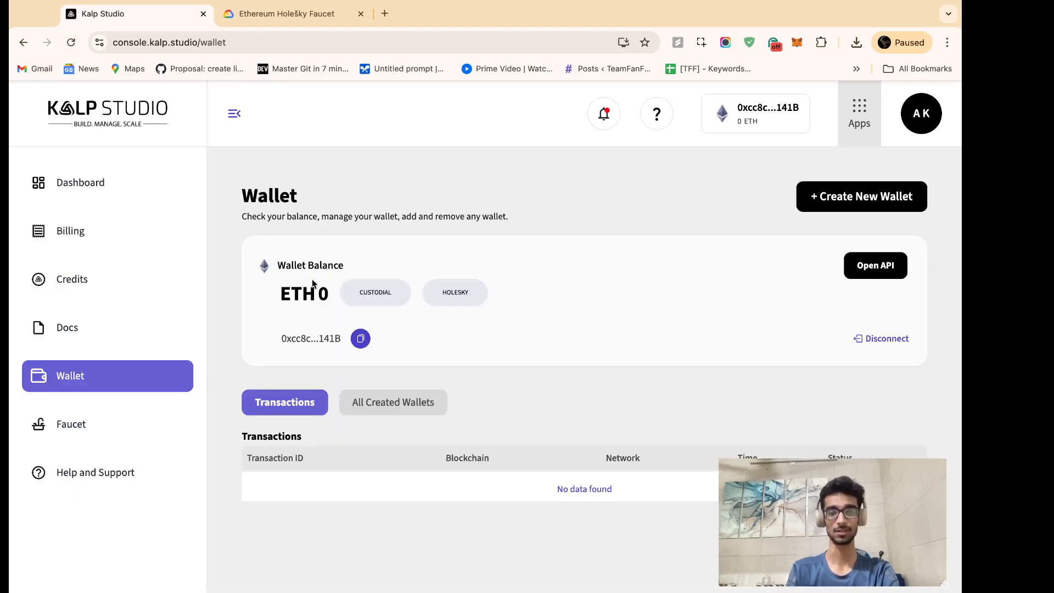